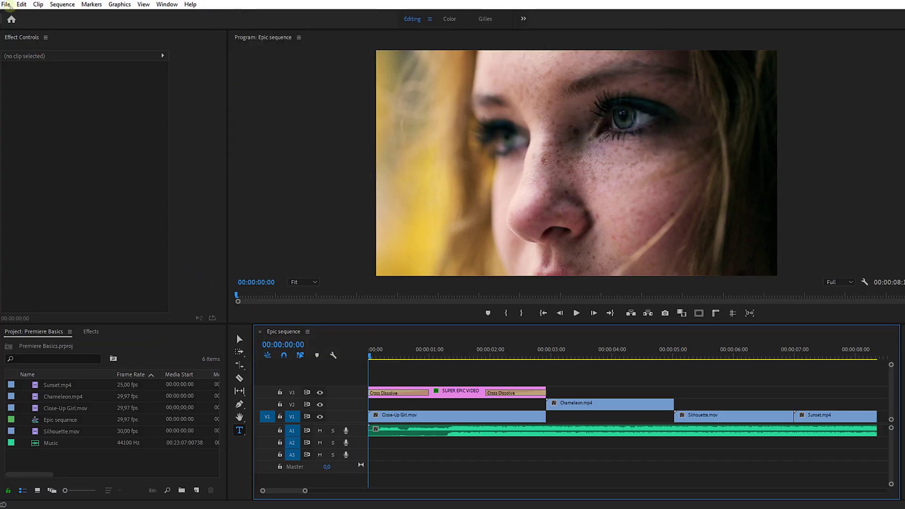
- Open Export Settings for the Epic sequence from the File menu
click(7, 5)
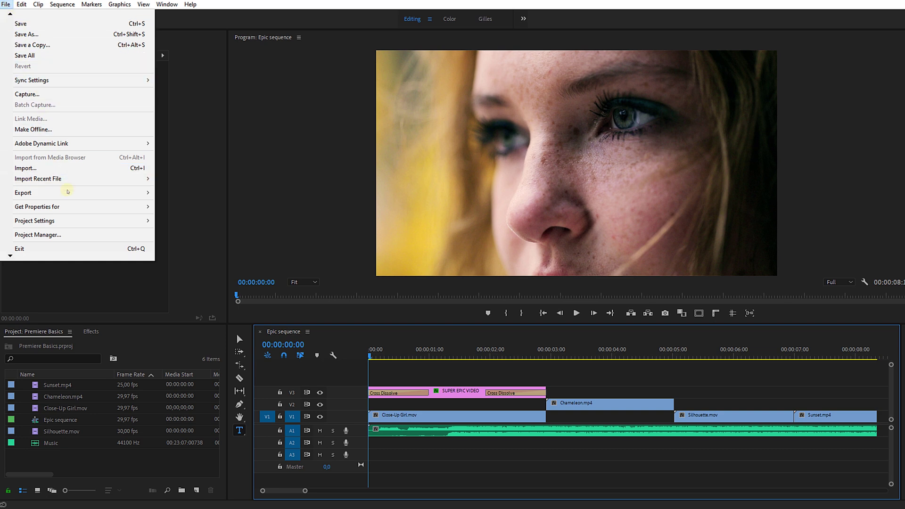
mouse_move(43, 192)
click(170, 193)
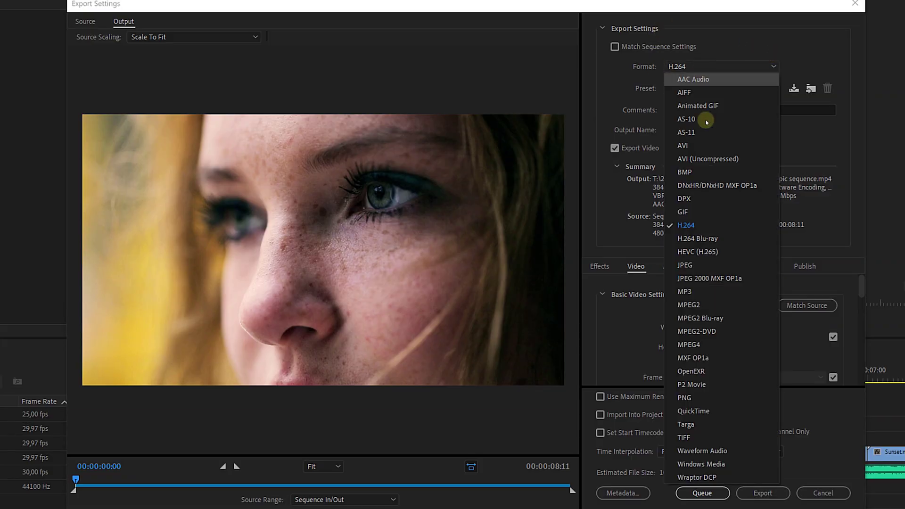
- Keep H.264 format and the Match Source - High bitrate preset after browsing presets
click(716, 225)
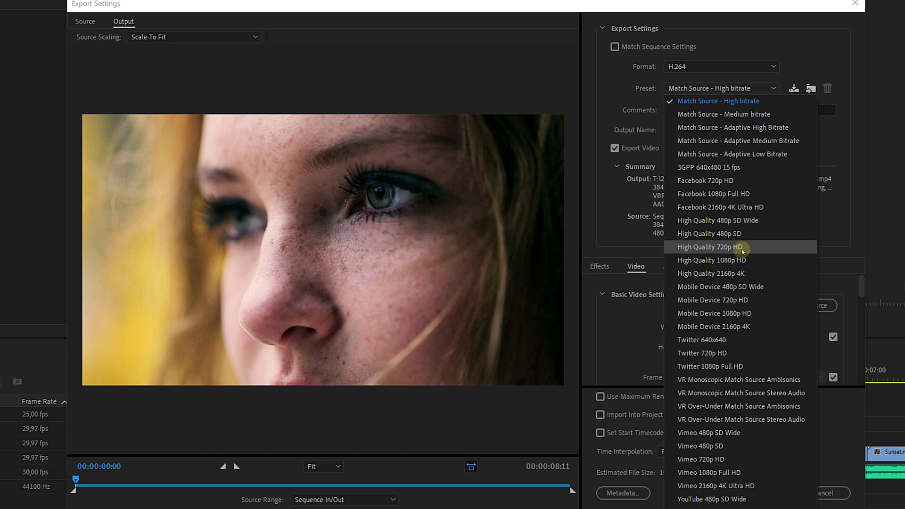
click(717, 102)
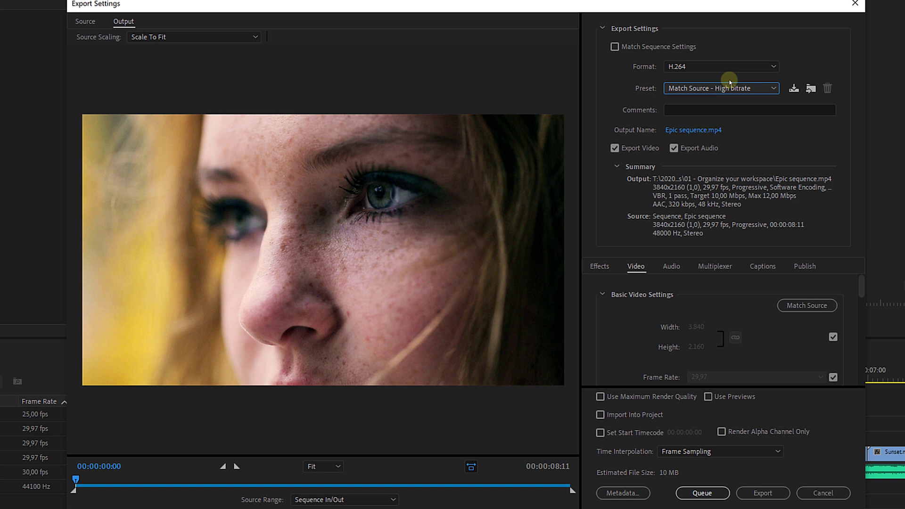
- Start encoding the Epic sequence as an H.264 MP4
click(780, 493)
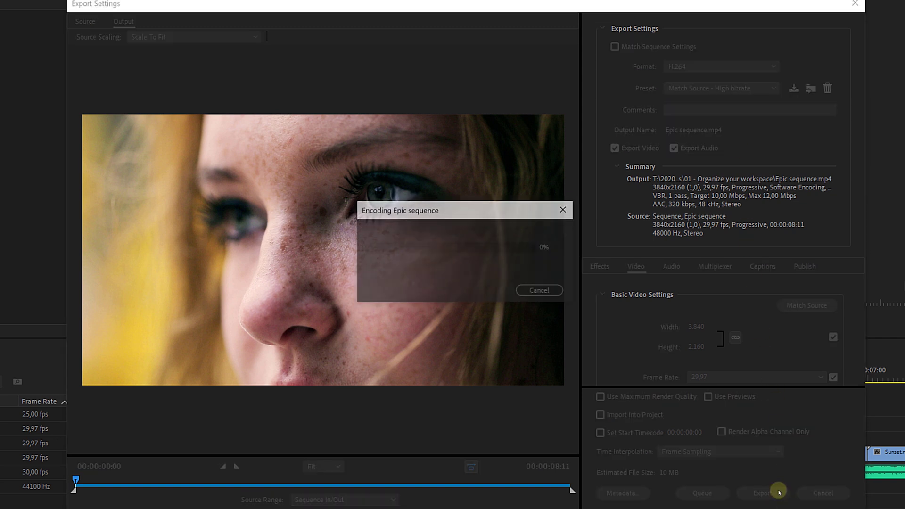